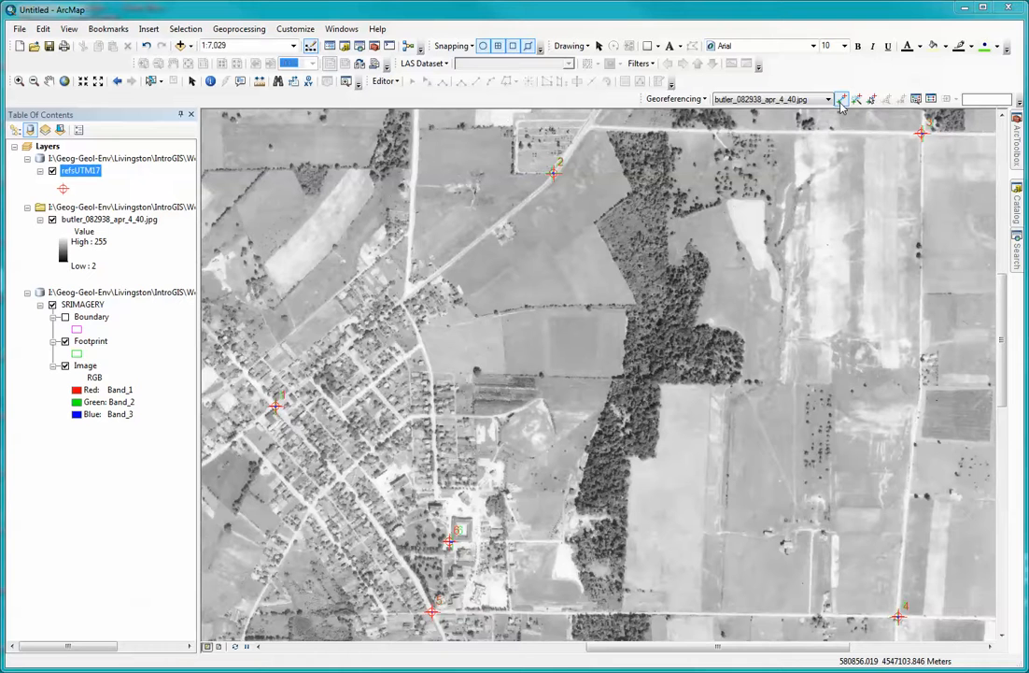
# Review all control-point residuals in the link table and set the transformation to 2nd Order Polynomial.
pyautogui.click(841, 101)
pyautogui.click(931, 99)
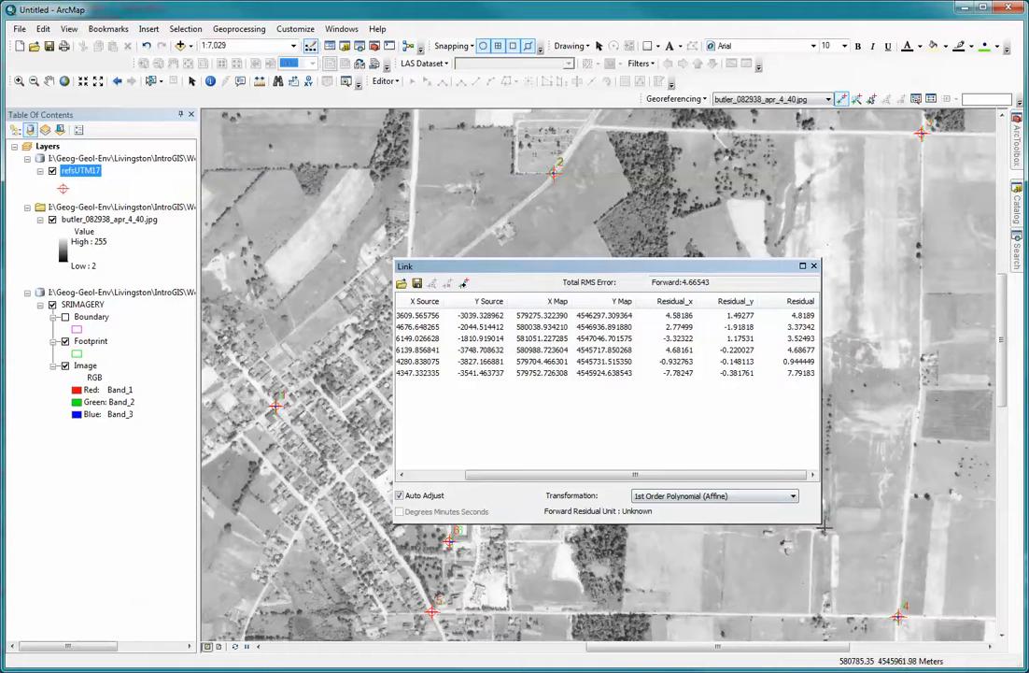
pyautogui.moveTo(821, 523); pyautogui.dragTo(971, 535)
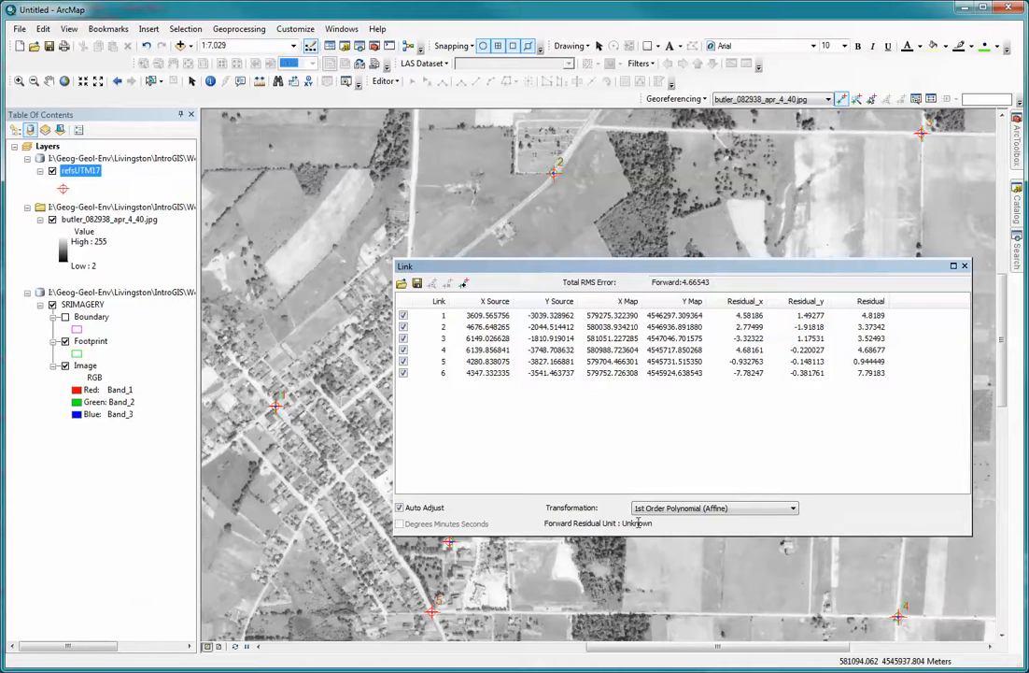
pyautogui.click(794, 509)
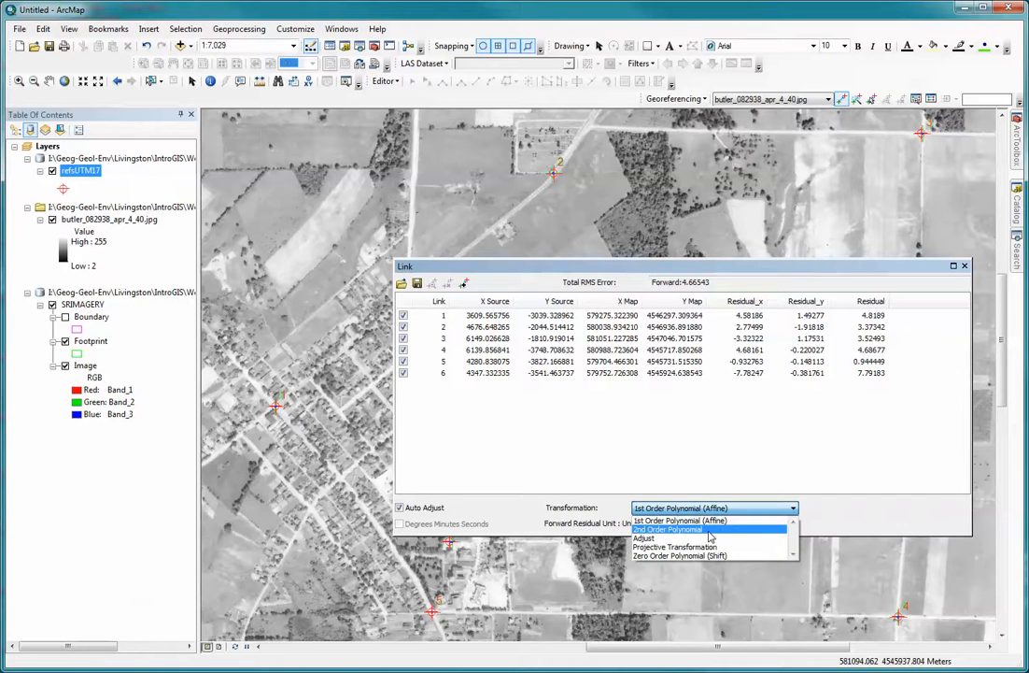
pyautogui.click(709, 530)
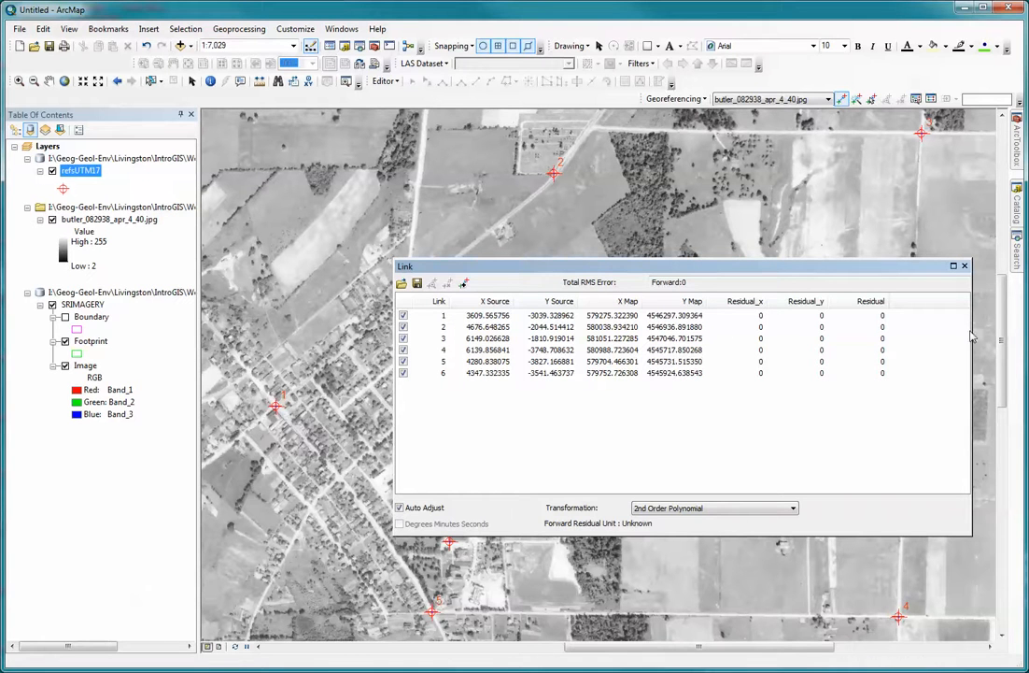
pyautogui.click(966, 266)
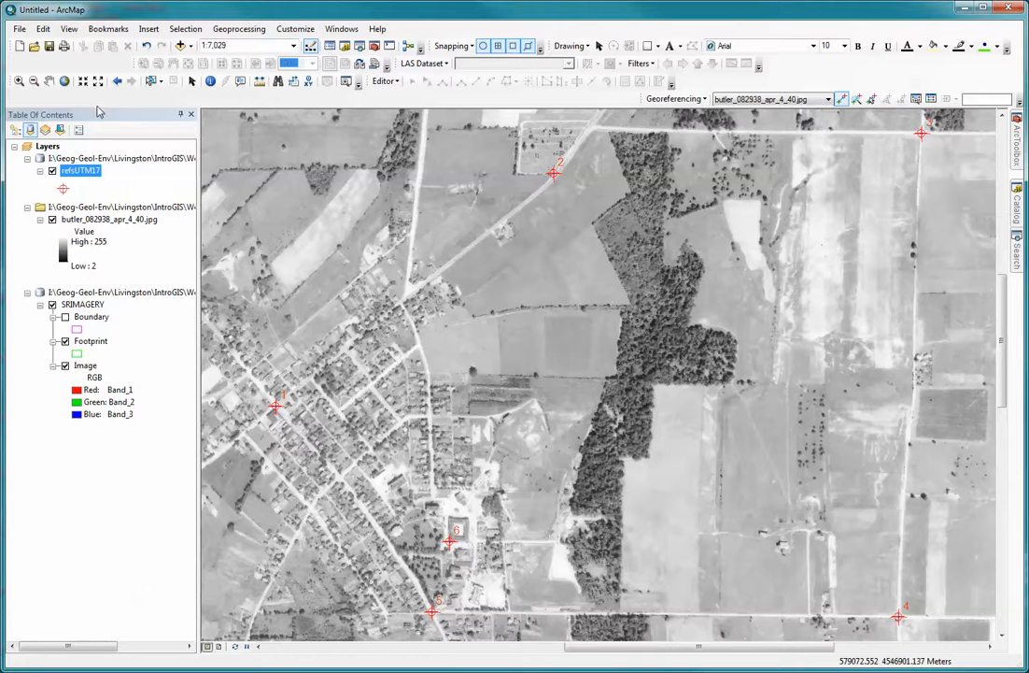
# Inspect the photo's alignment with control point 6 at the building corner up close, and return to the previous extent.
pyautogui.click(18, 82)
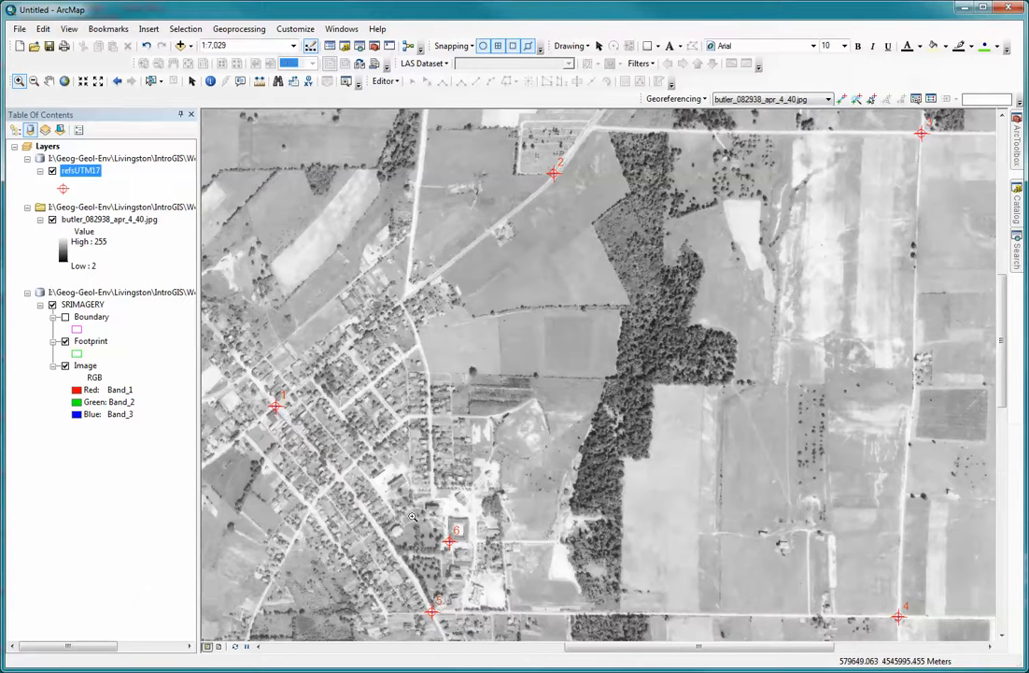
pyautogui.moveTo(417, 517); pyautogui.dragTo(476, 558)
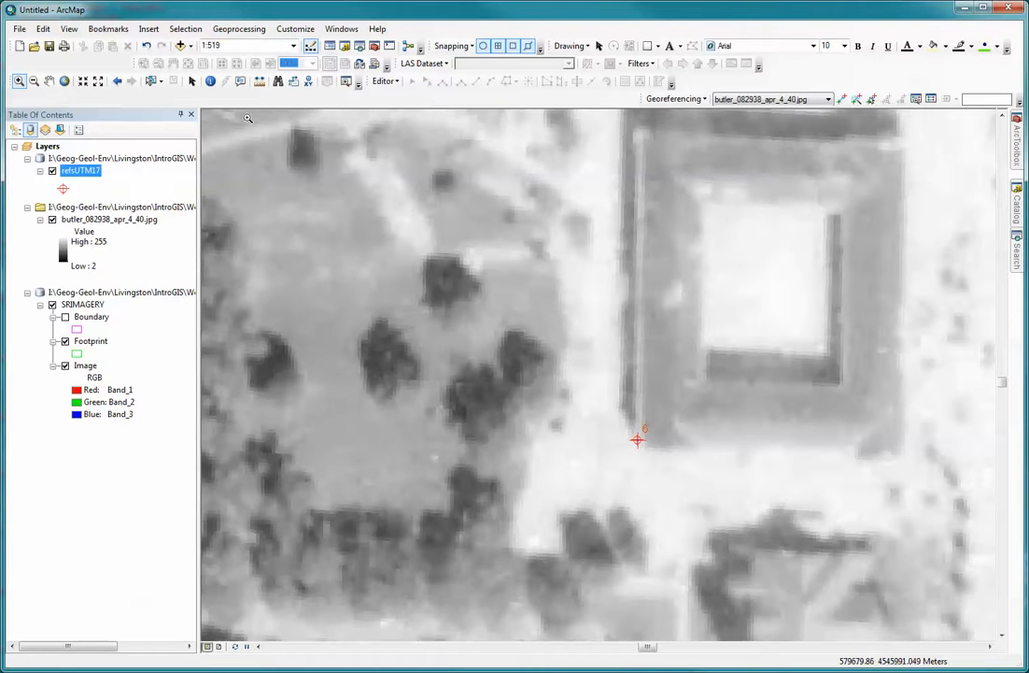
pyautogui.click(115, 83)
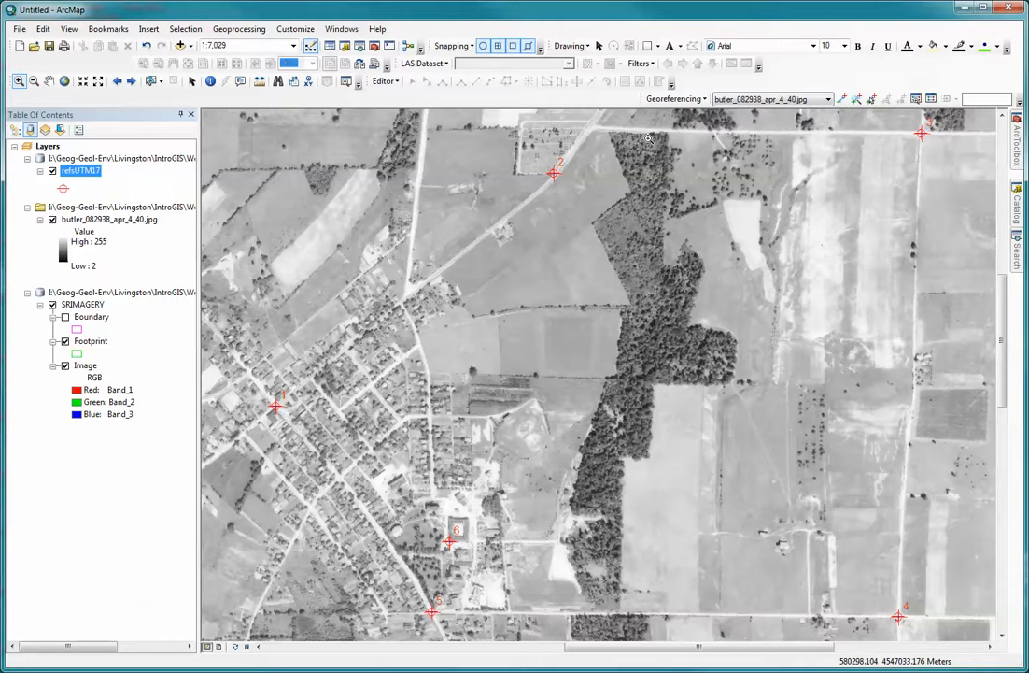
# Try the Projective Transformation and the Adjust transformation on the aerial photo, comparing their residuals in the link table.
pyautogui.click(703, 101)
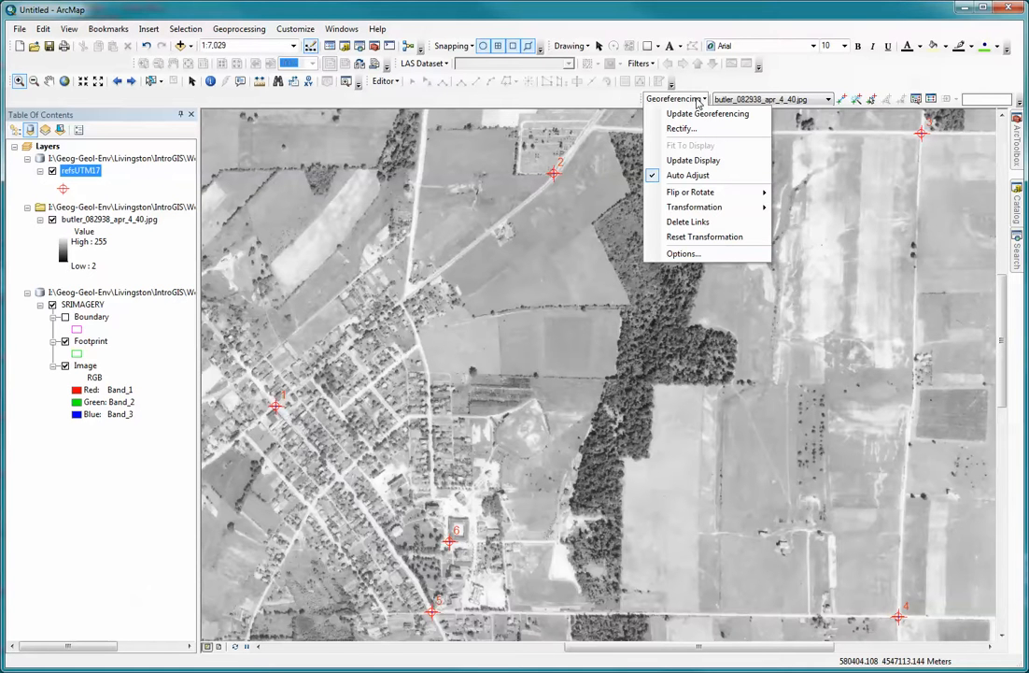
pyautogui.moveTo(701, 203)
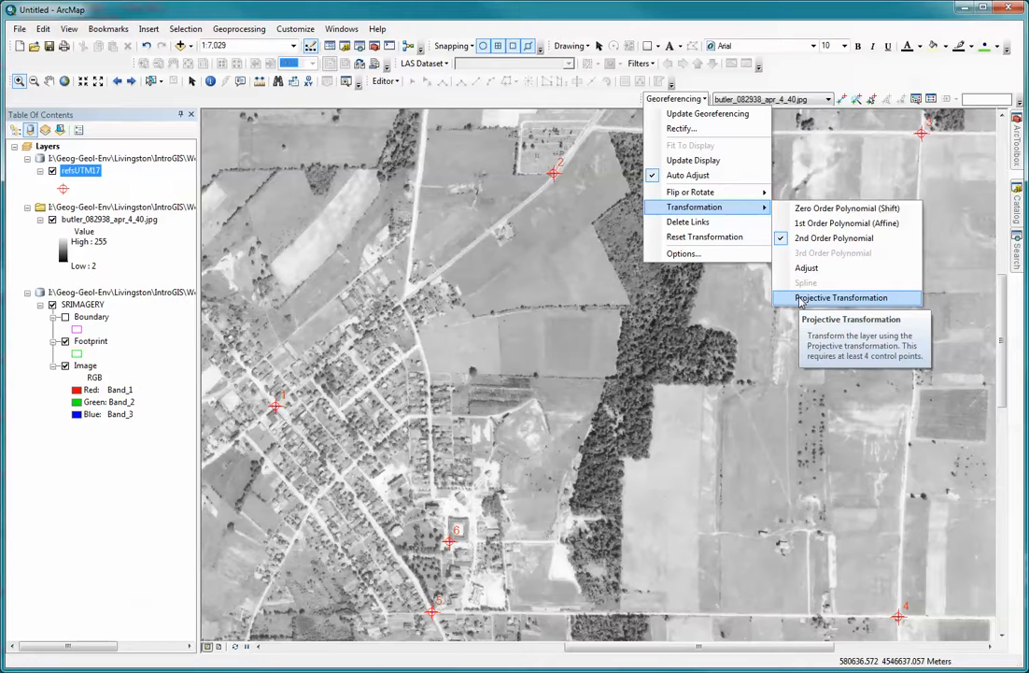
pyautogui.click(799, 298)
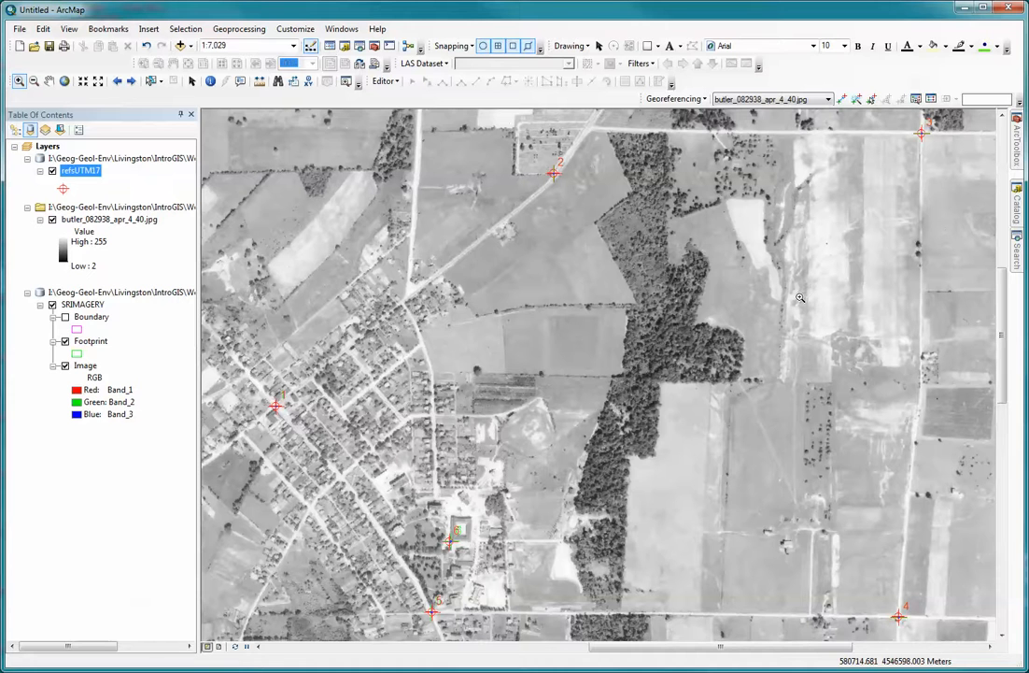
pyautogui.click(930, 99)
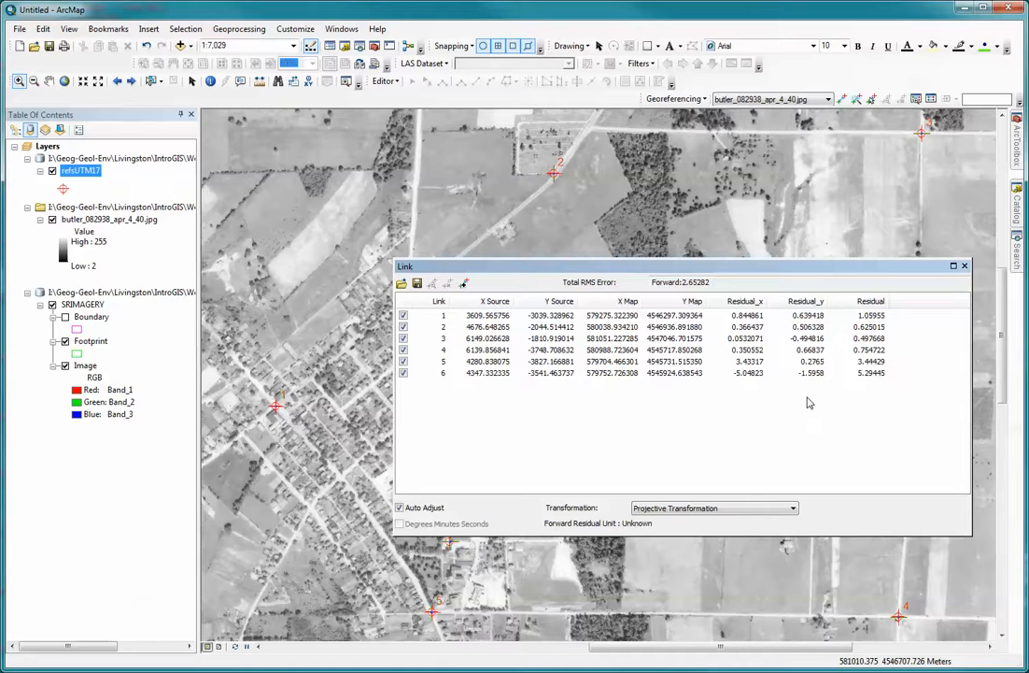
pyautogui.click(793, 509)
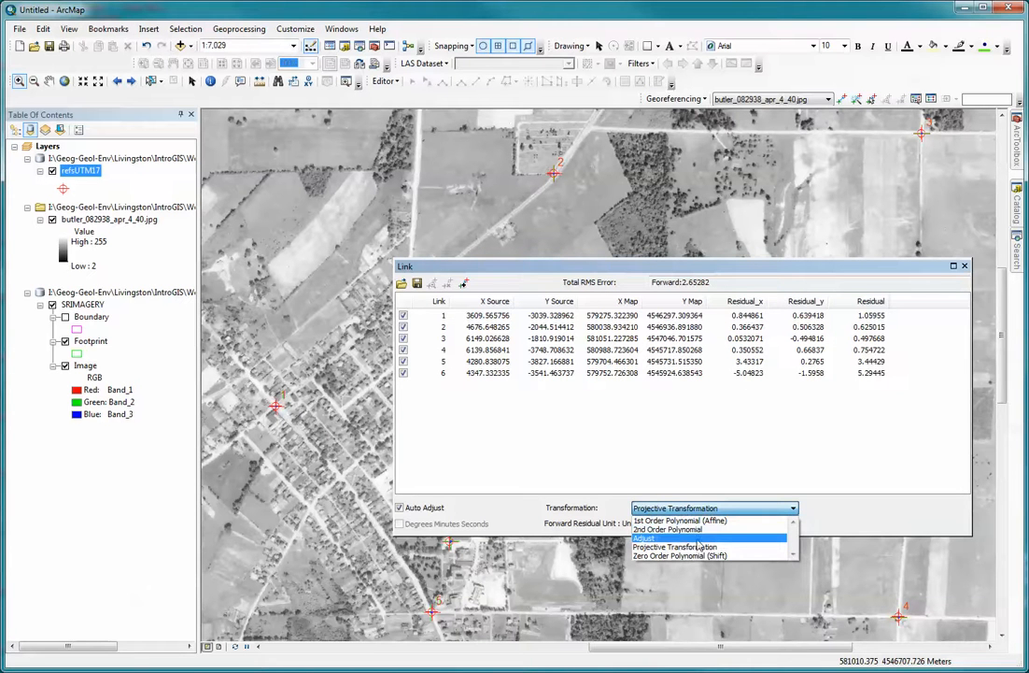
pyautogui.click(666, 537)
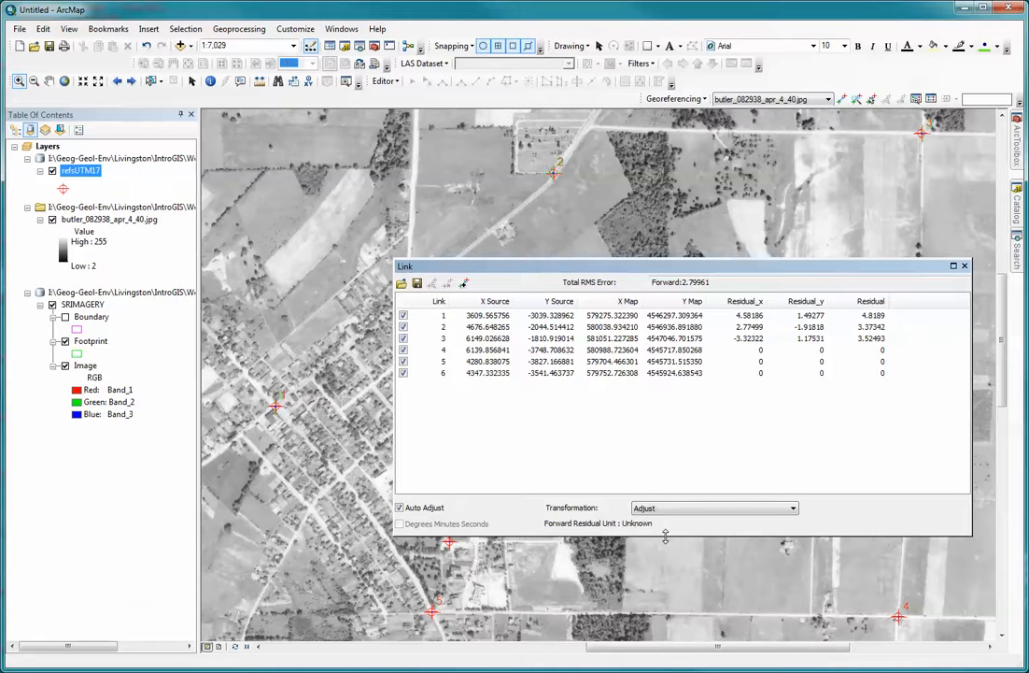
# Set the photo's transformation back to 2nd Order Polynomial and close the link table.
pyautogui.click(793, 508)
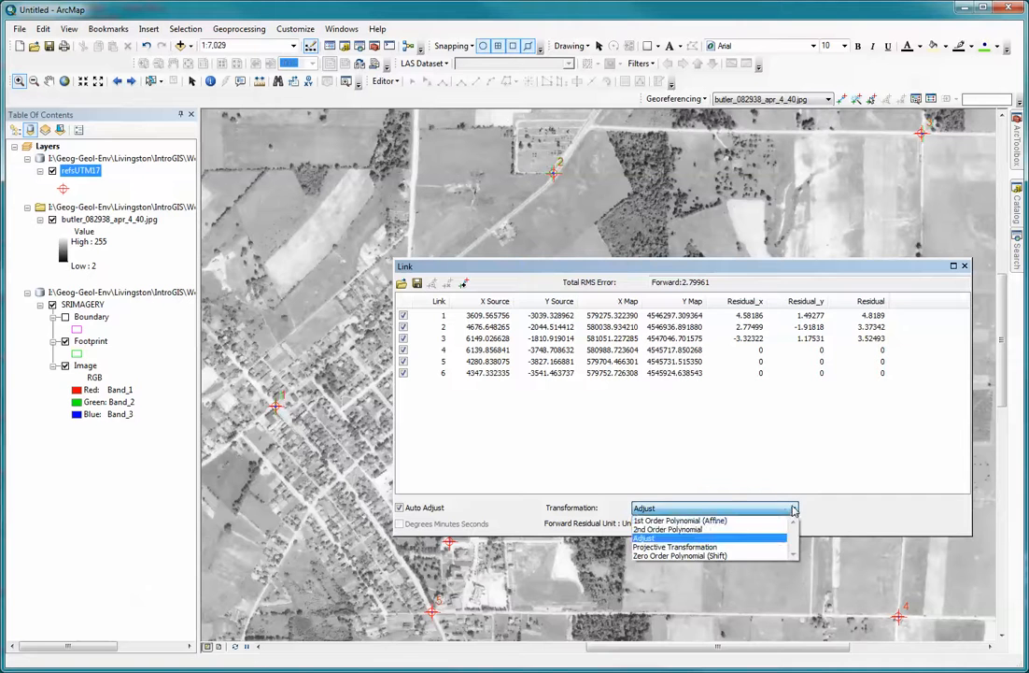
pyautogui.click(694, 530)
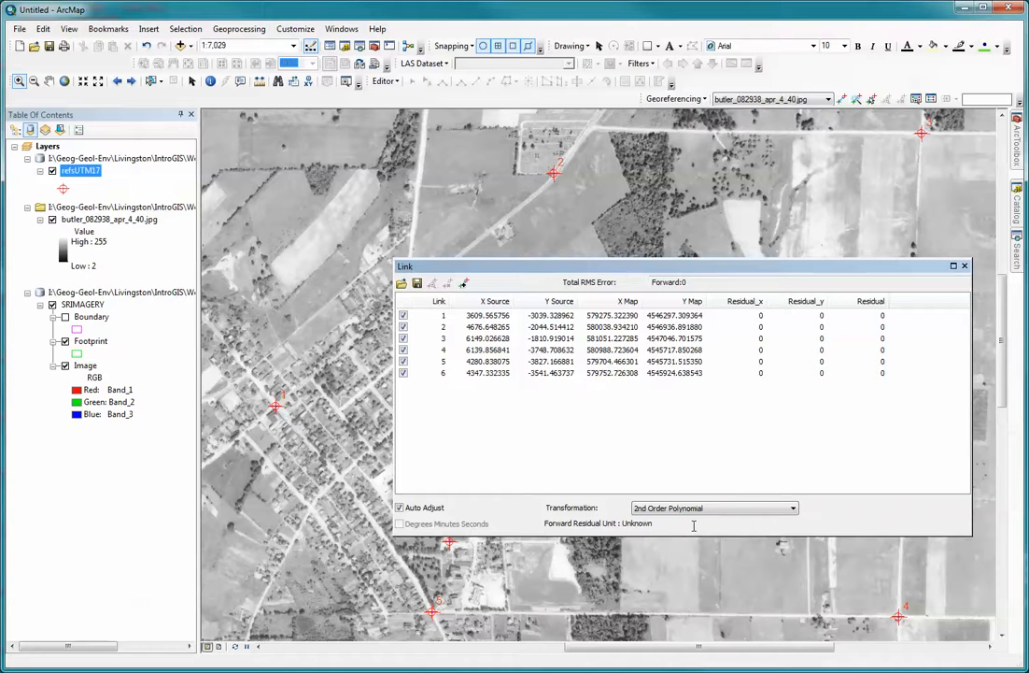
pyautogui.click(966, 267)
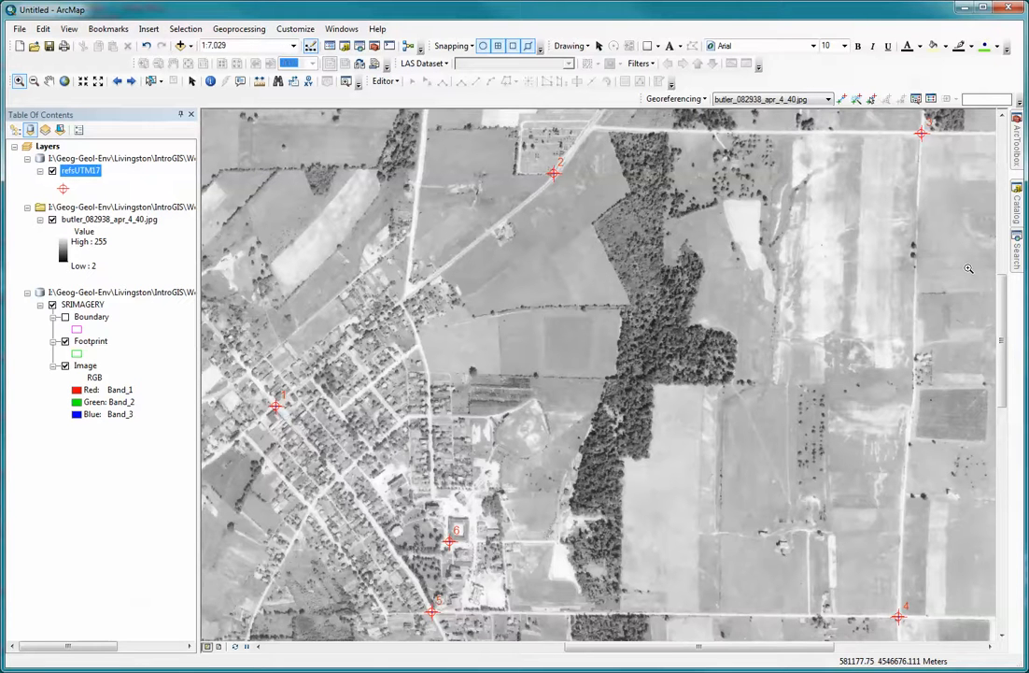
# Start rectifying the aerial photo to a new dataset with Bilinear Interpolation (for continuous data) as the resample type.
pyautogui.click(701, 101)
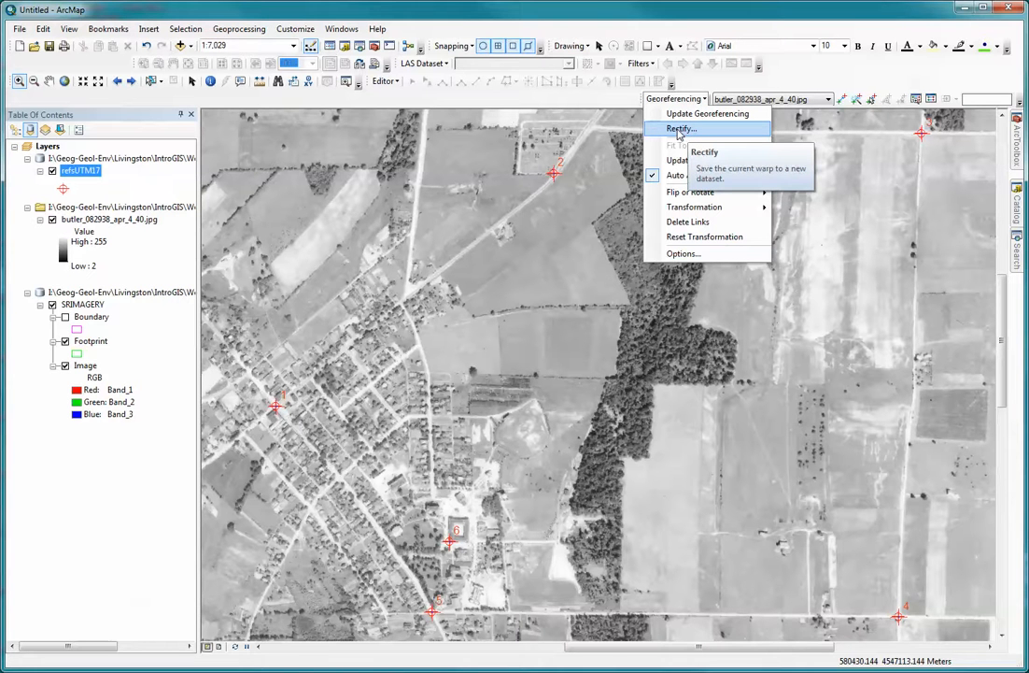
pyautogui.click(679, 130)
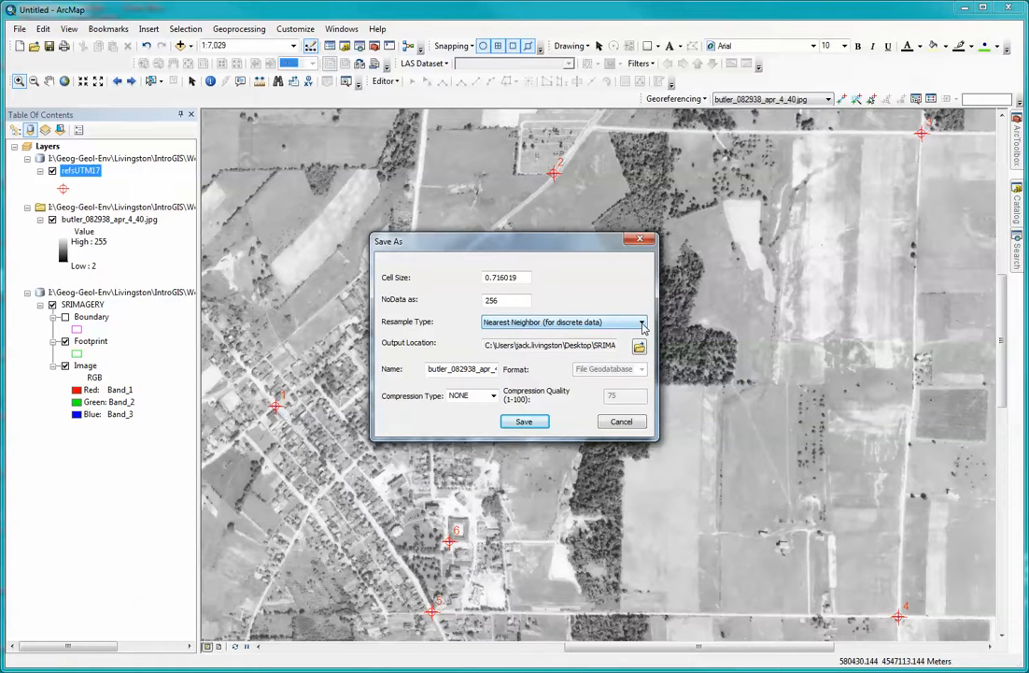
pyautogui.click(643, 323)
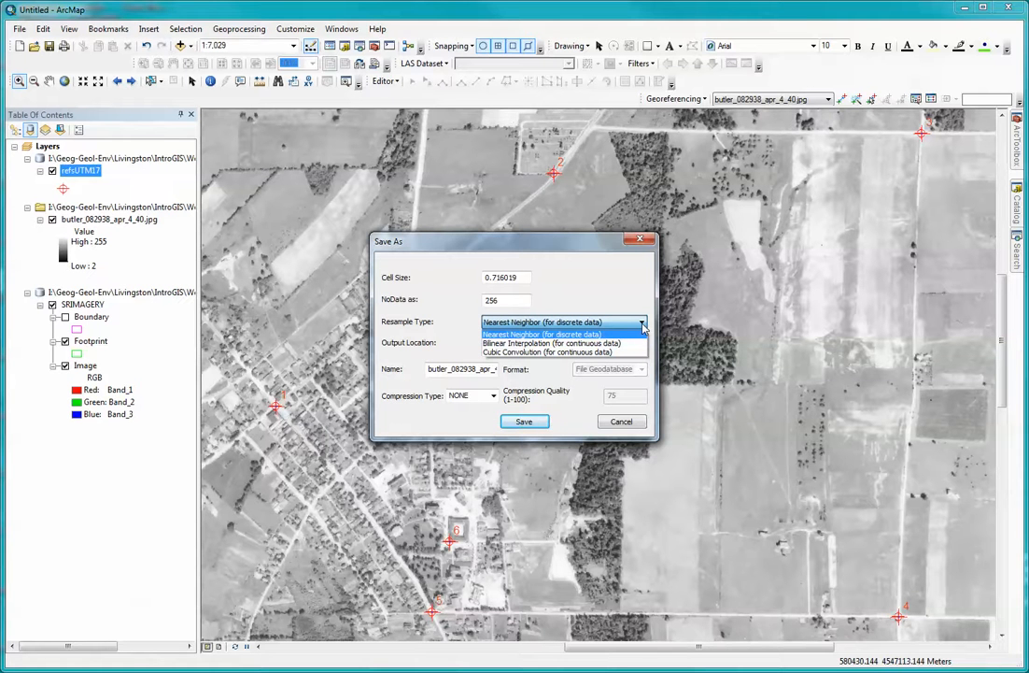
pyautogui.click(519, 344)
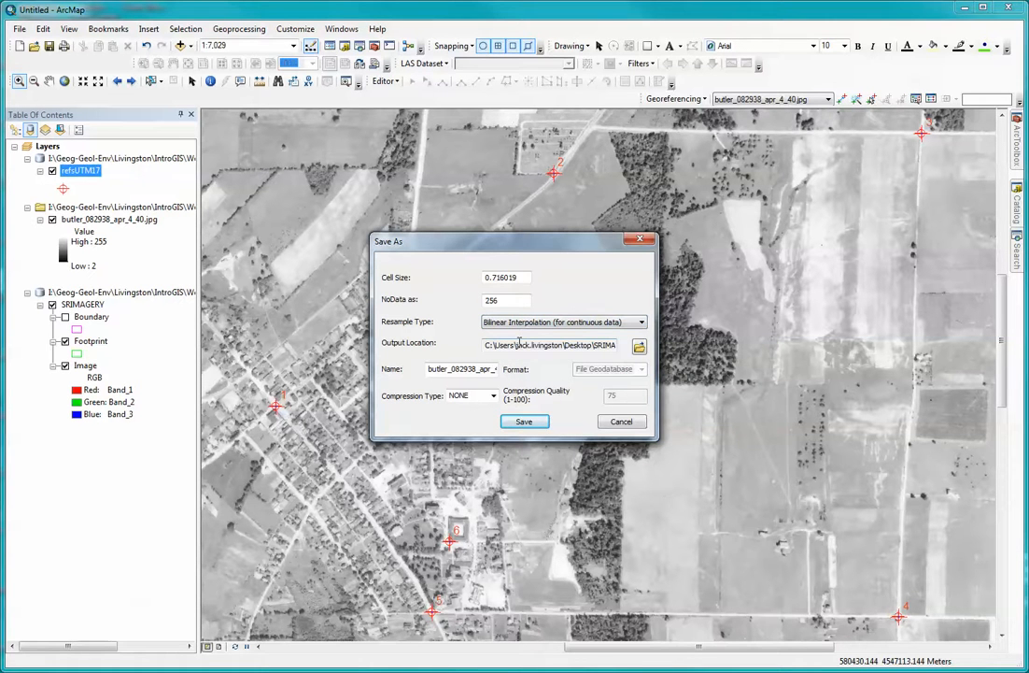
# Set the output location to SRIMAGERY.gdb in the IntroGIS Week6 SRIMAGERY folder, under Geog-Geol-Env on drive I:.
pyautogui.click(639, 347)
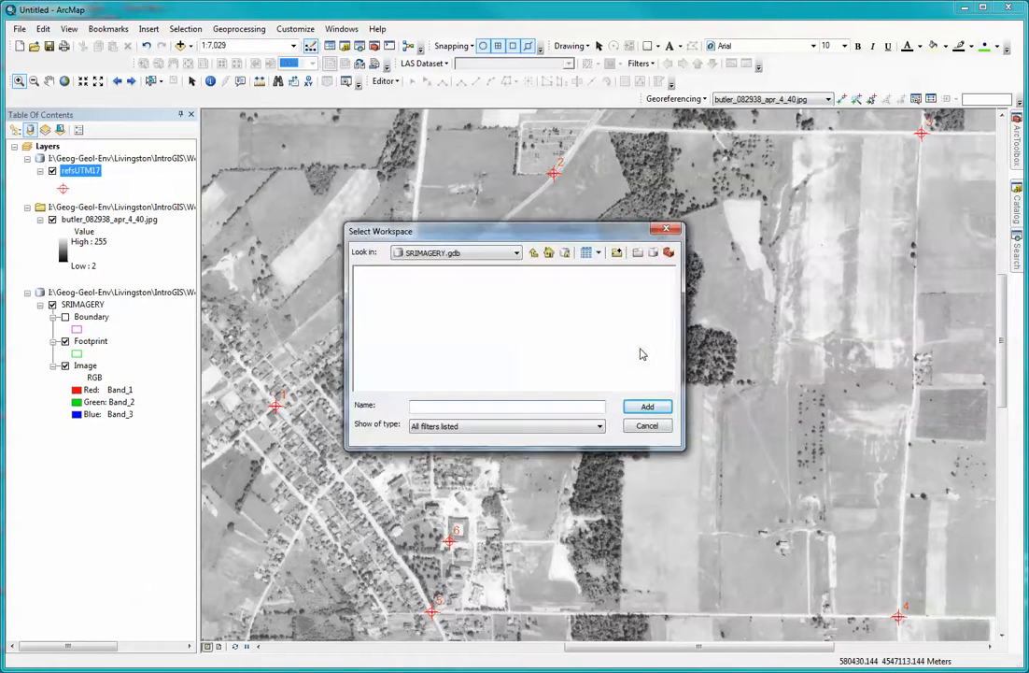
pyautogui.click(516, 253)
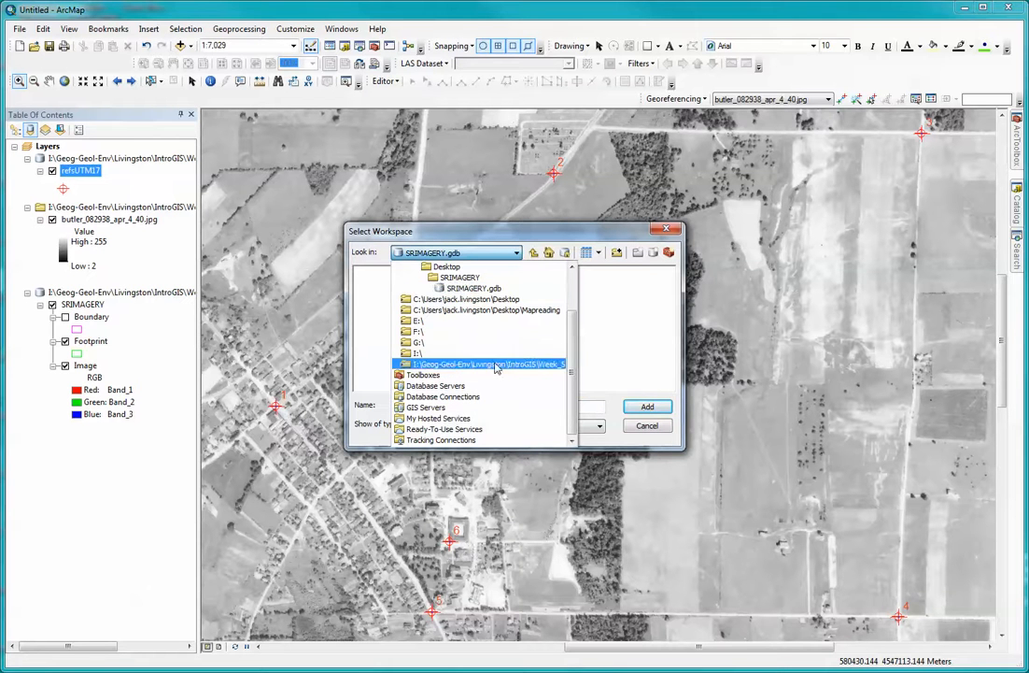
pyautogui.moveTo(572, 333)
pyautogui.mouseDown()
pyautogui.moveTo(571, 295)
pyautogui.moveTo(571, 355)
pyautogui.mouseUp()
pyautogui.click(416, 353)
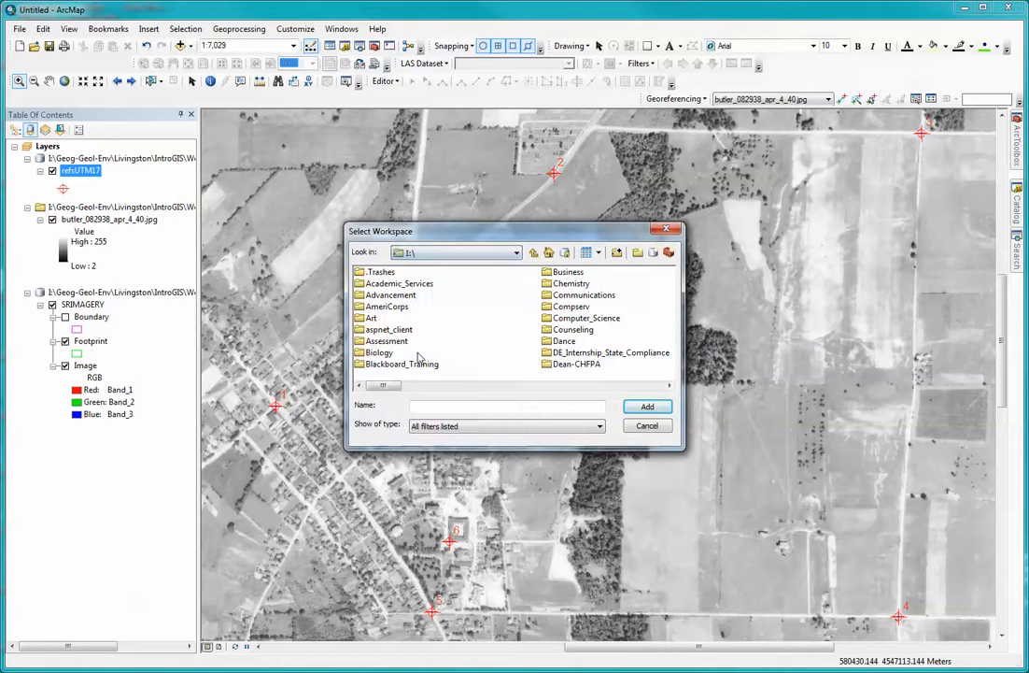
pyautogui.moveTo(395, 385); pyautogui.dragTo(460, 384)
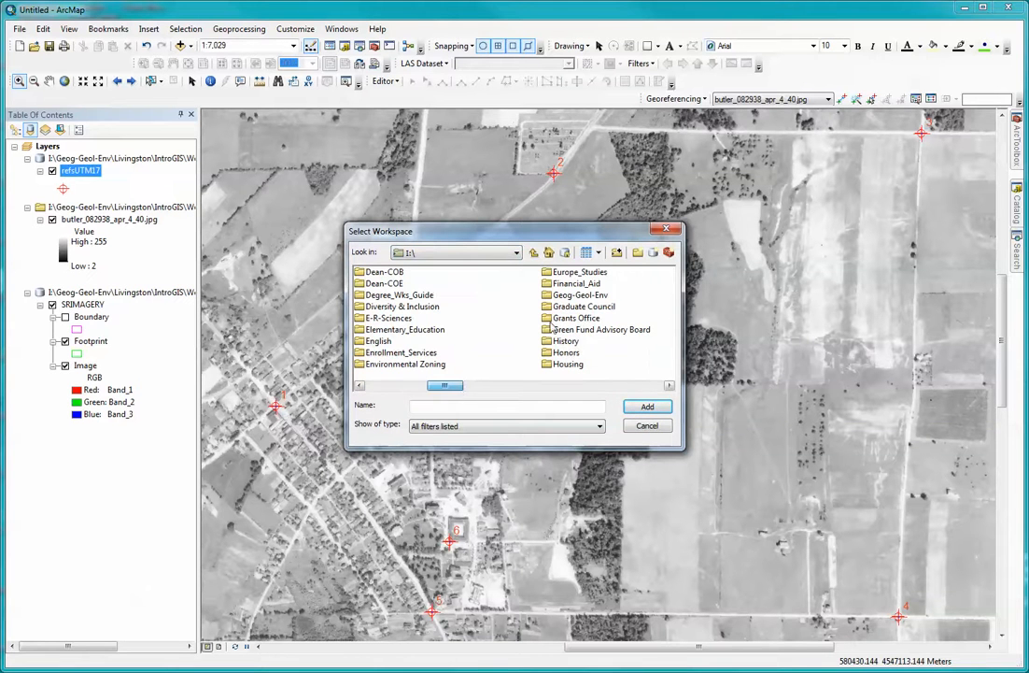
pyautogui.doubleClick(580, 294)
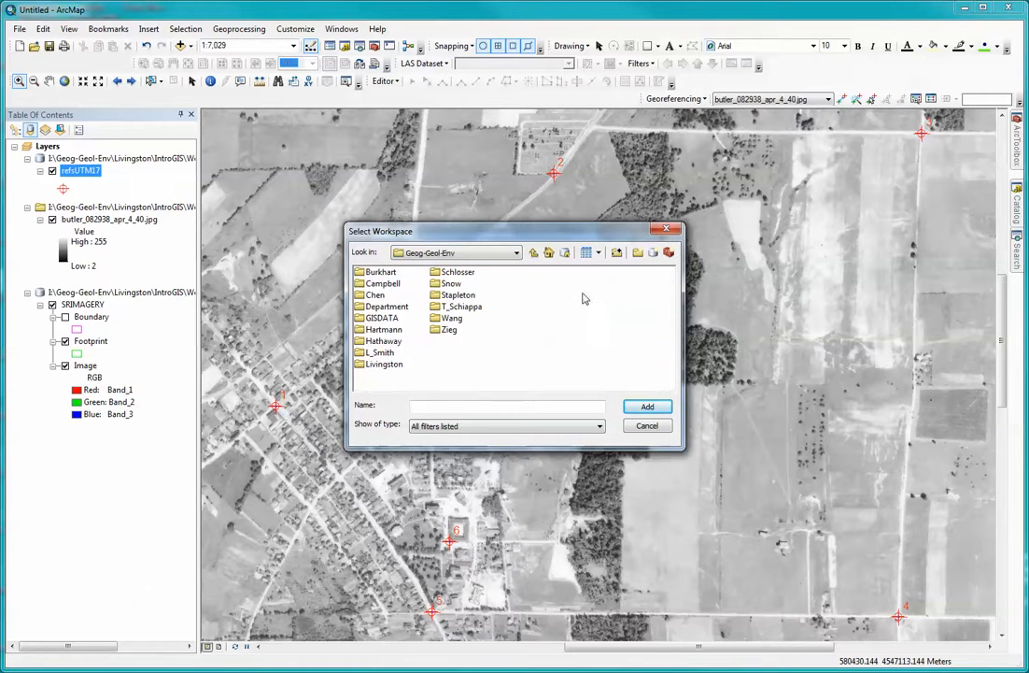
pyautogui.doubleClick(387, 364)
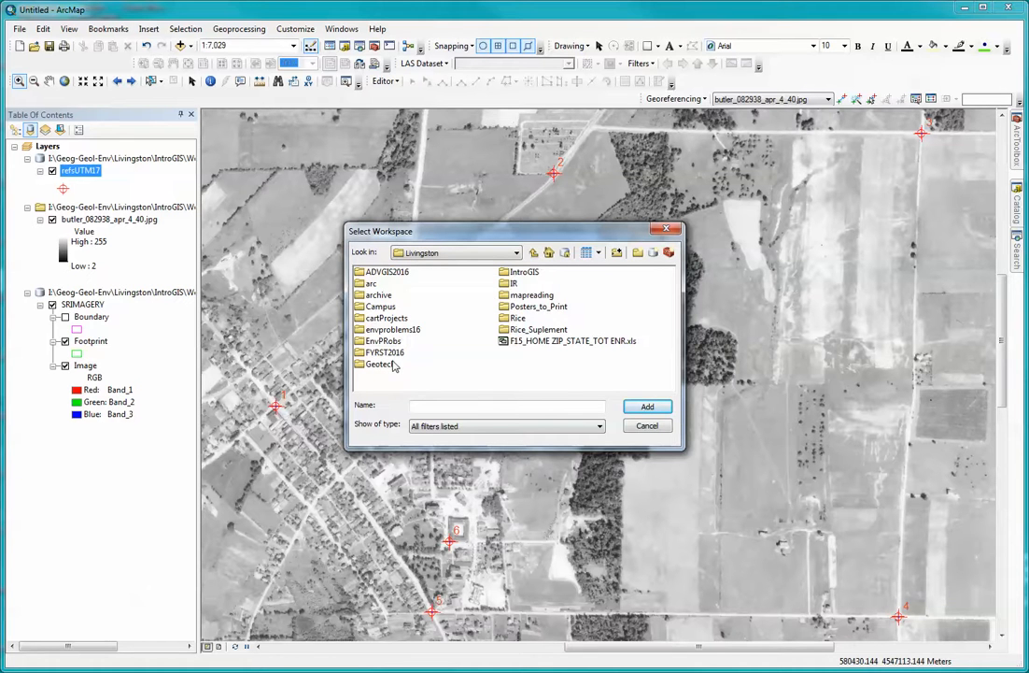
pyautogui.doubleClick(519, 271)
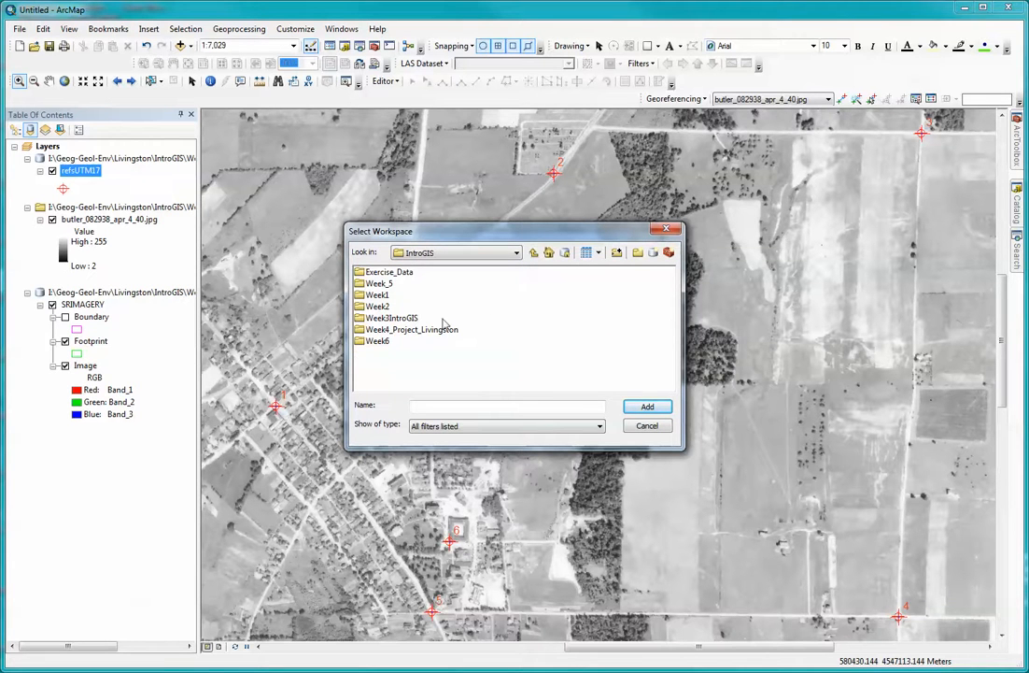
pyautogui.doubleClick(377, 340)
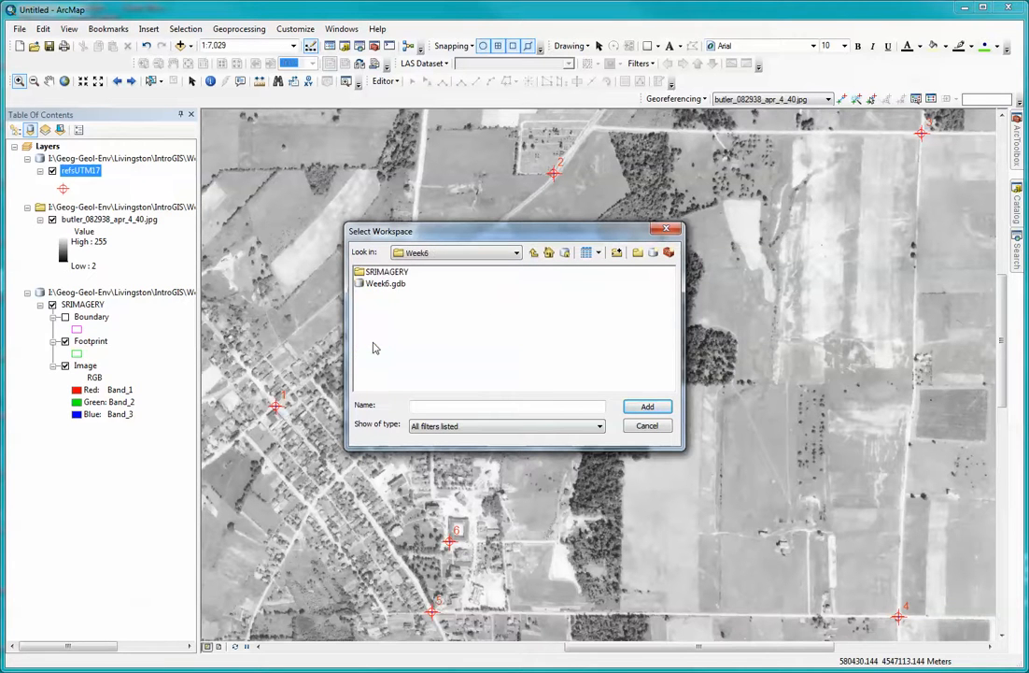
pyautogui.doubleClick(385, 271)
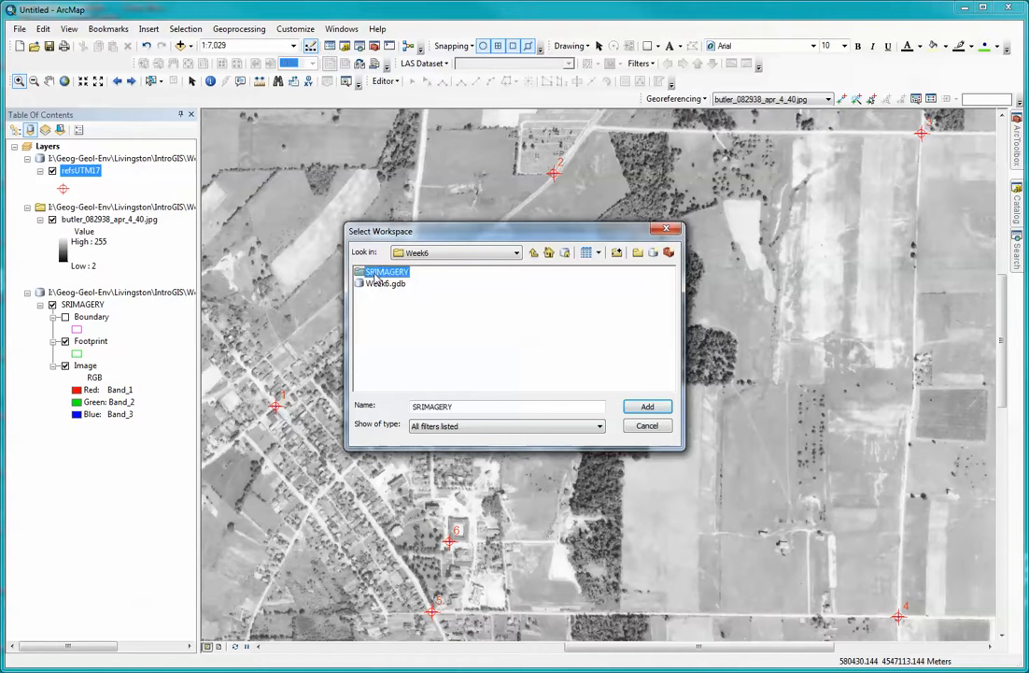
pyautogui.doubleClick(542, 272)
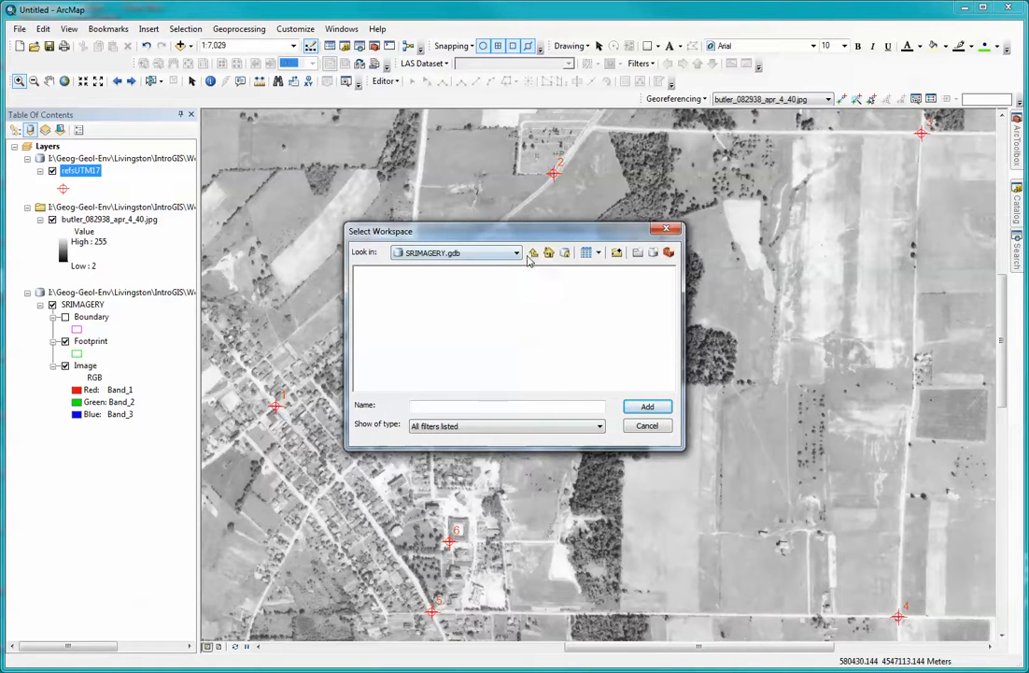
pyautogui.click(533, 252)
pyautogui.click(542, 272)
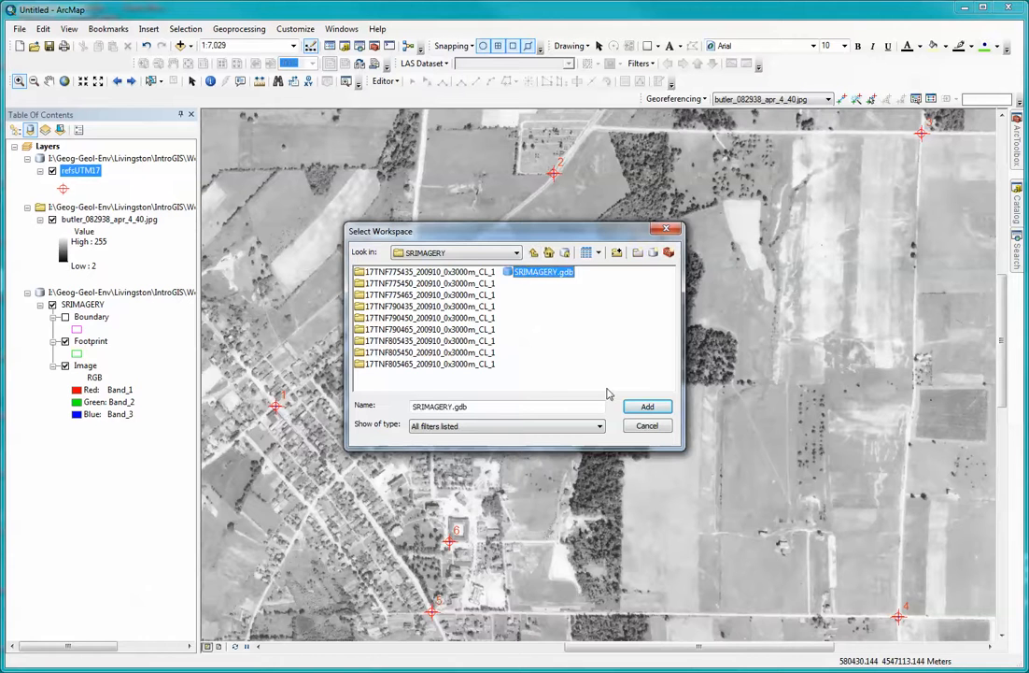
pyautogui.click(641, 410)
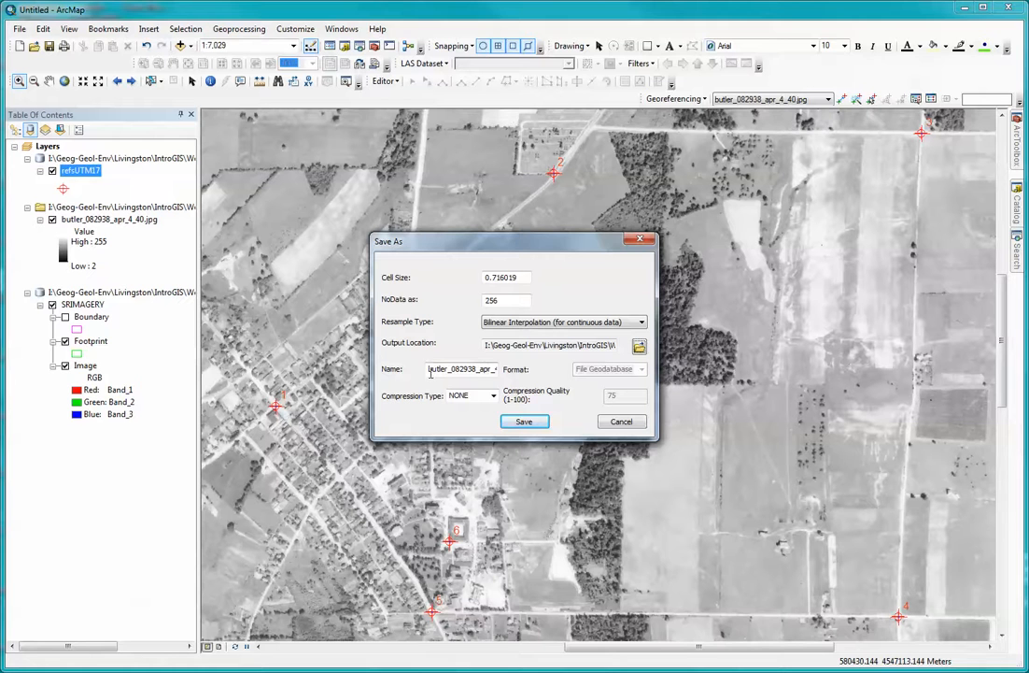
# Name the rectified raster Rectify2ndorder and save it.
pyautogui.moveTo(428, 369); pyautogui.dragTo(515, 365)
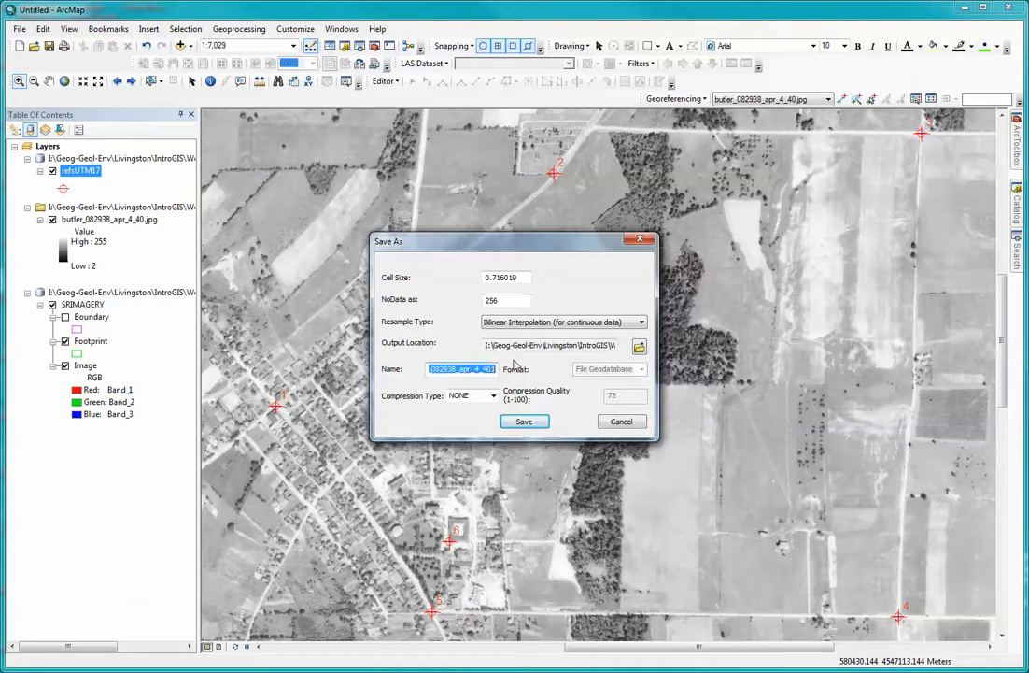
pyautogui.write('Rectify2ndorder')
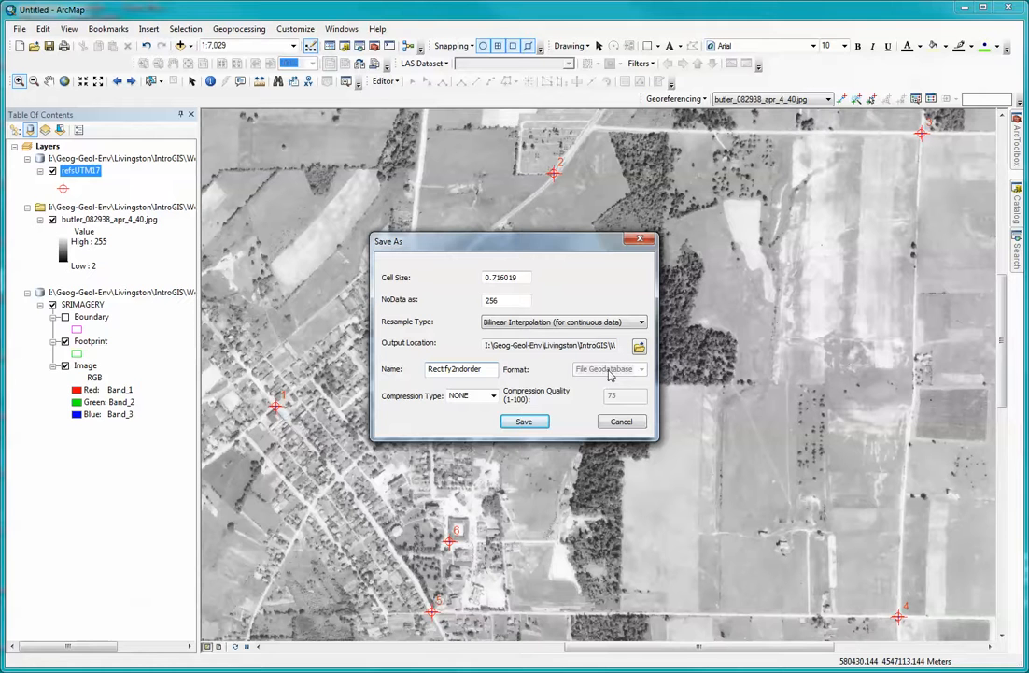
pyautogui.click(524, 424)
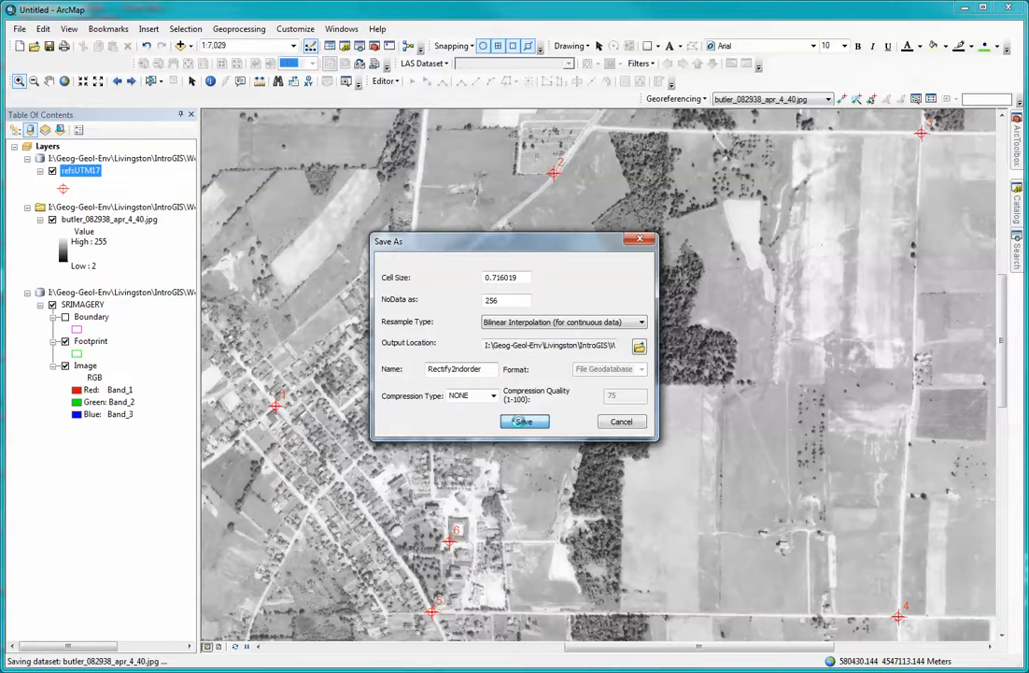